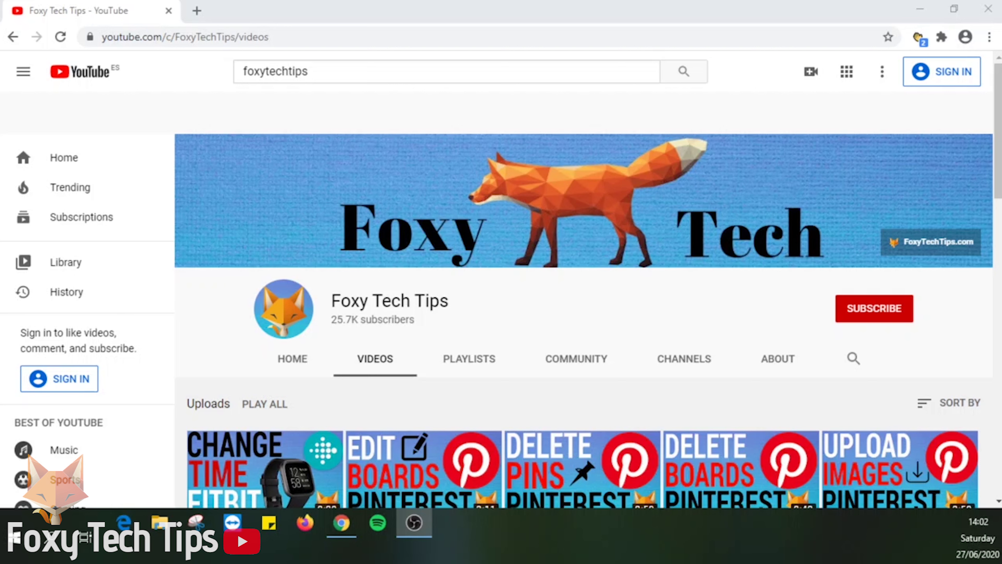
- Load pinterest.com, close the welcome banner, and open your profile's boards list
left_click(264, 36)
type("pinter")
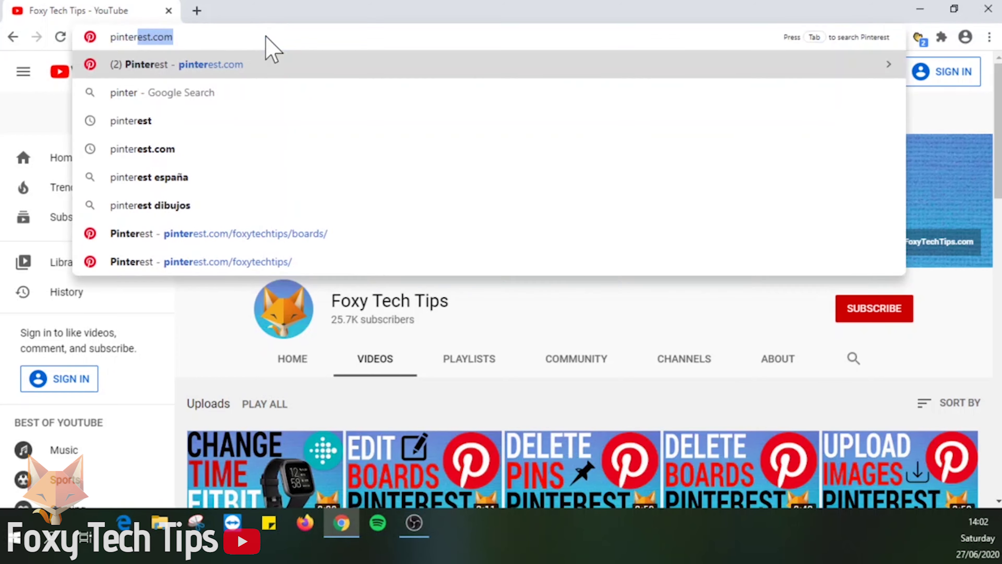
key("Return")
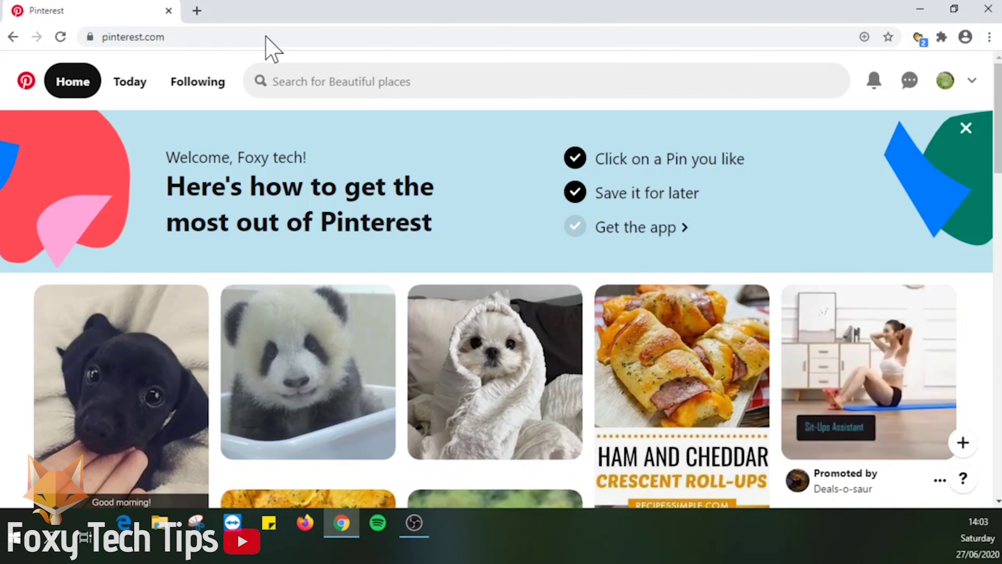
left_click(965, 128)
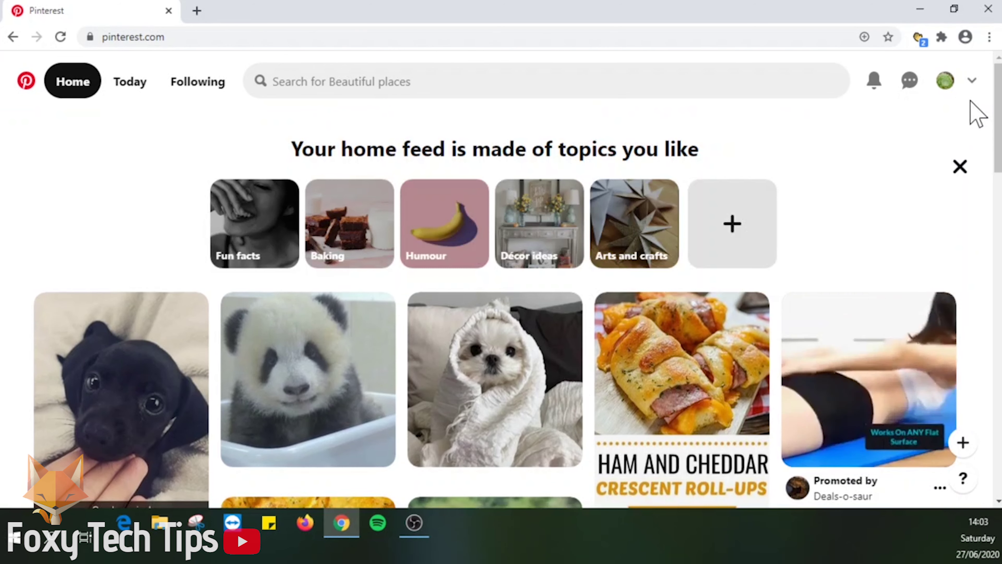
left_click(947, 81)
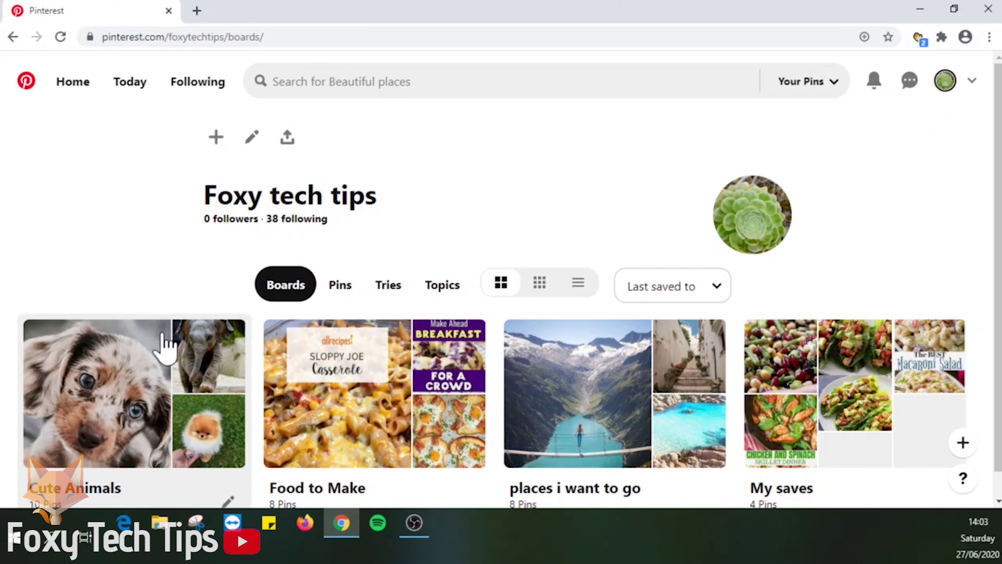
scroll(183, 438, "down", 1)
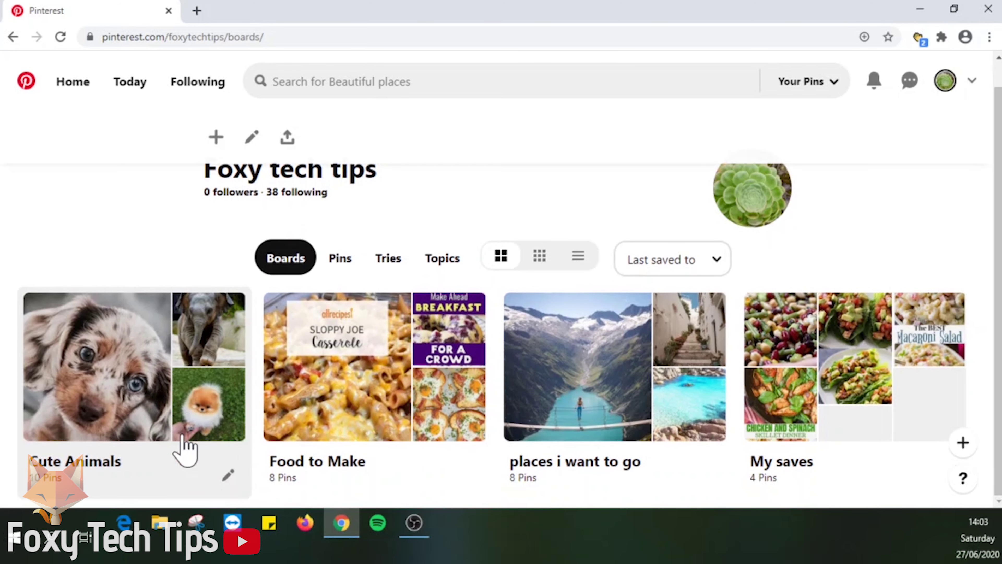
- Set the Cute Animals board cover to the baby elephant pin, repositioned in the crop, and save
left_click(227, 475)
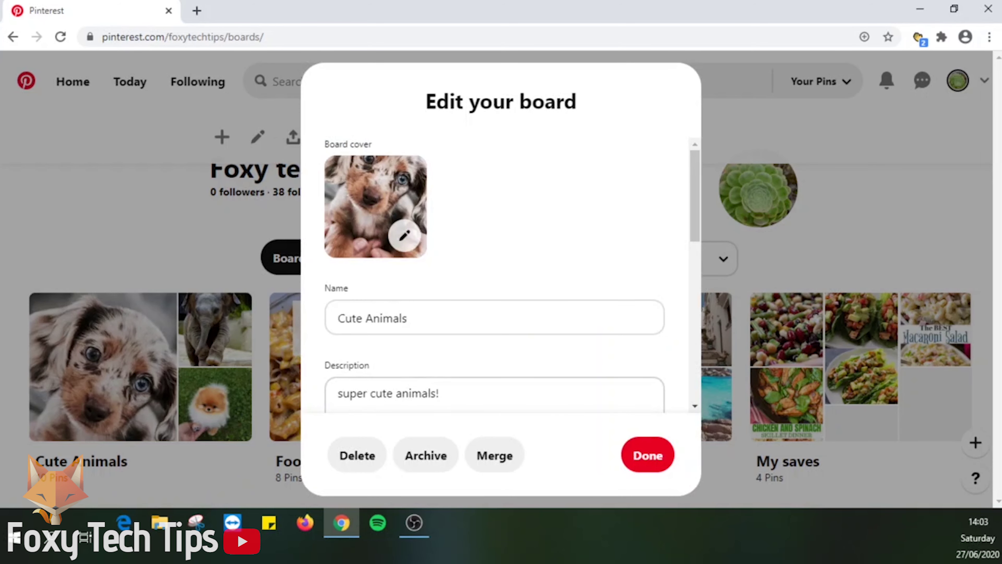
left_click(405, 238)
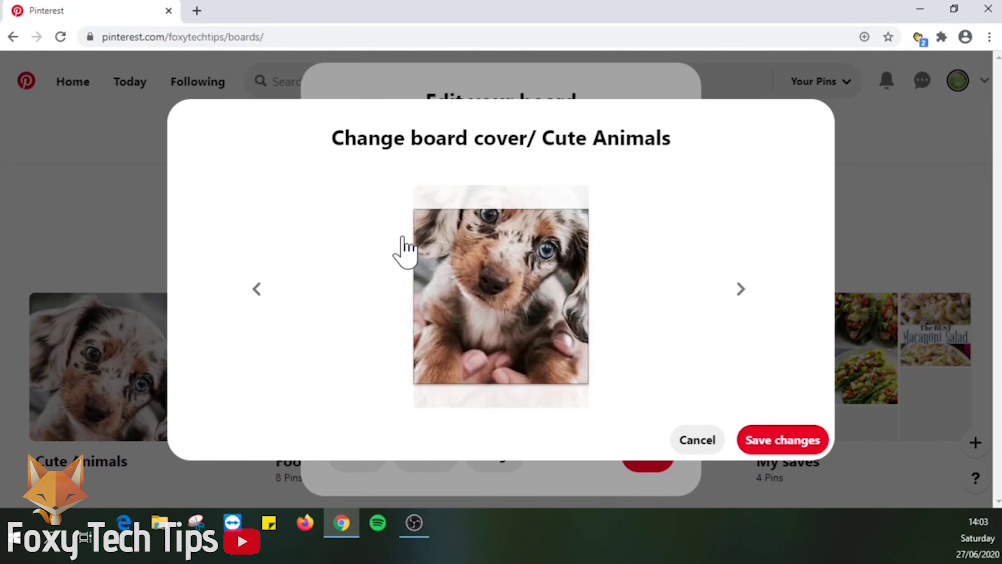
left_click(258, 288)
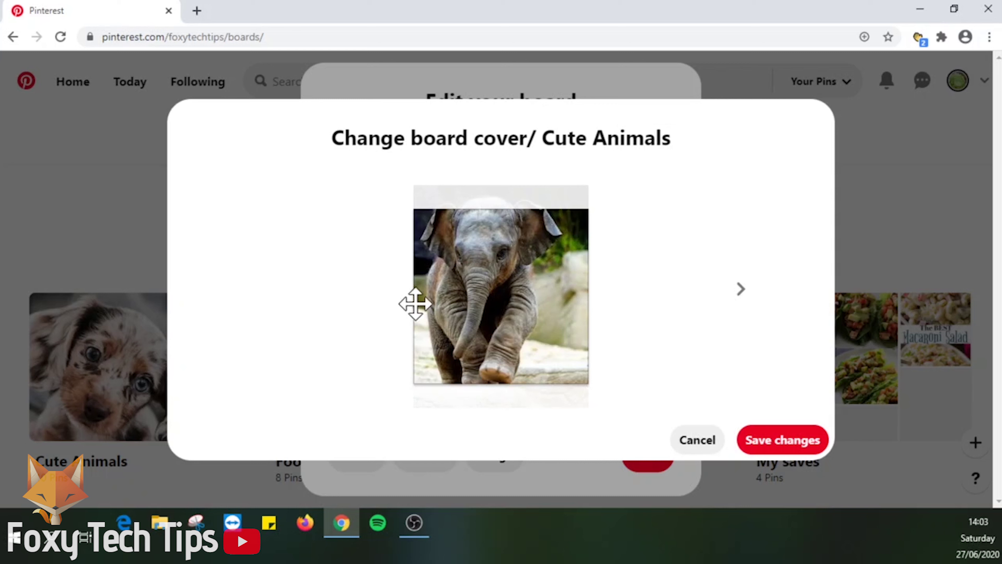
left_click_drag(505, 291, 506, 304)
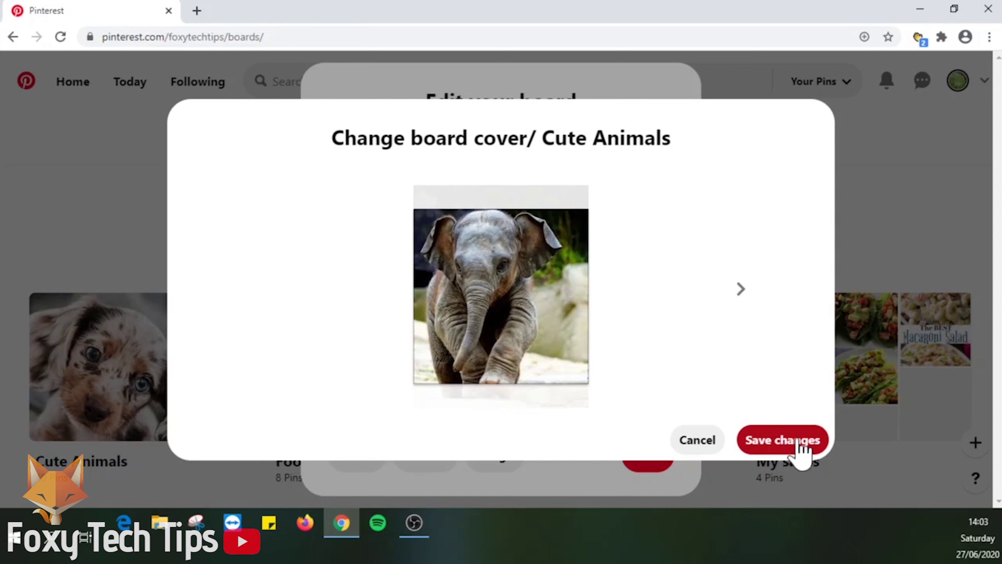
left_click(792, 451)
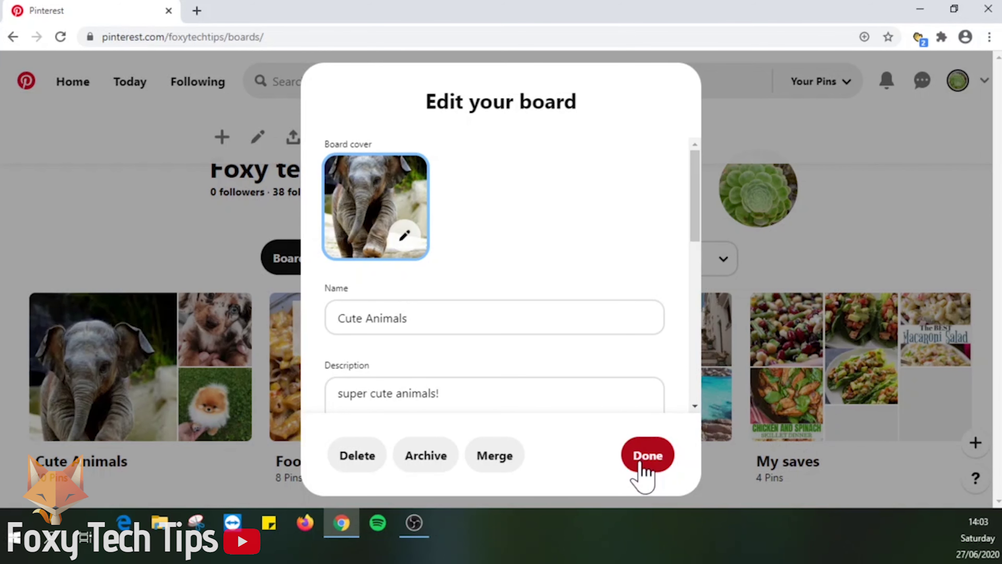
left_click(650, 458)
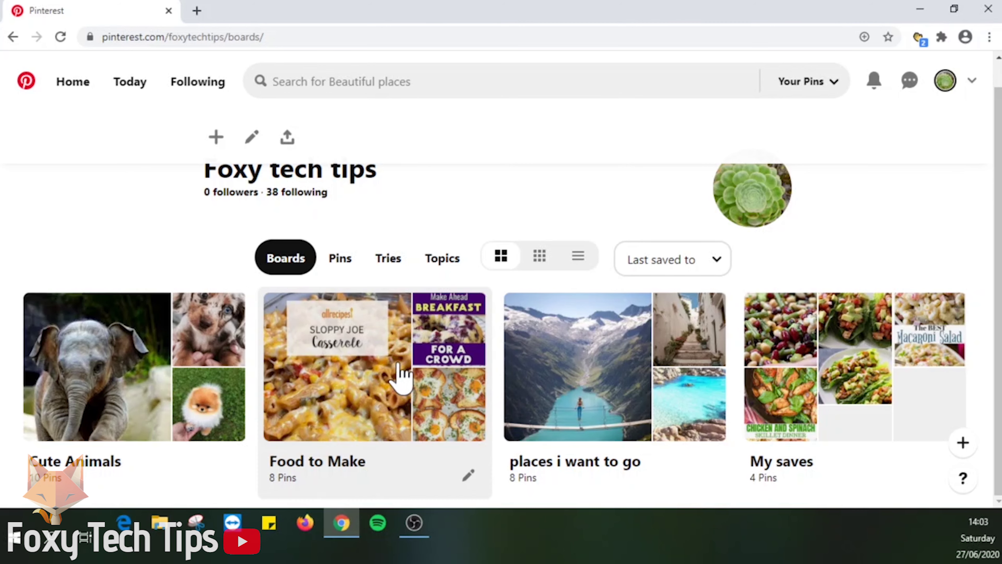
- Set the Food to Make board cover to the stacked crunchwrap pin, then return to the boards page
left_click(398, 373)
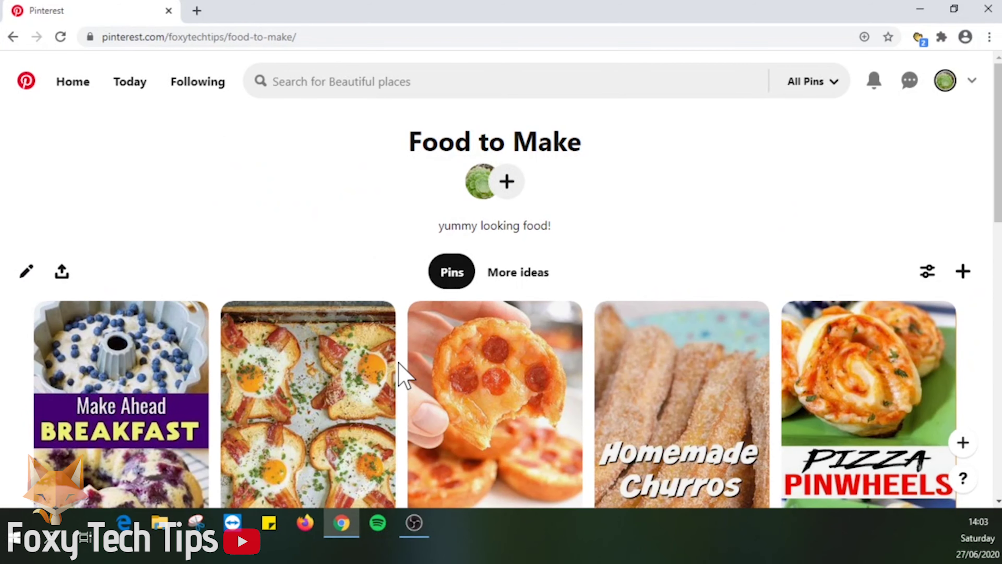
scroll(398, 373, "down", 2)
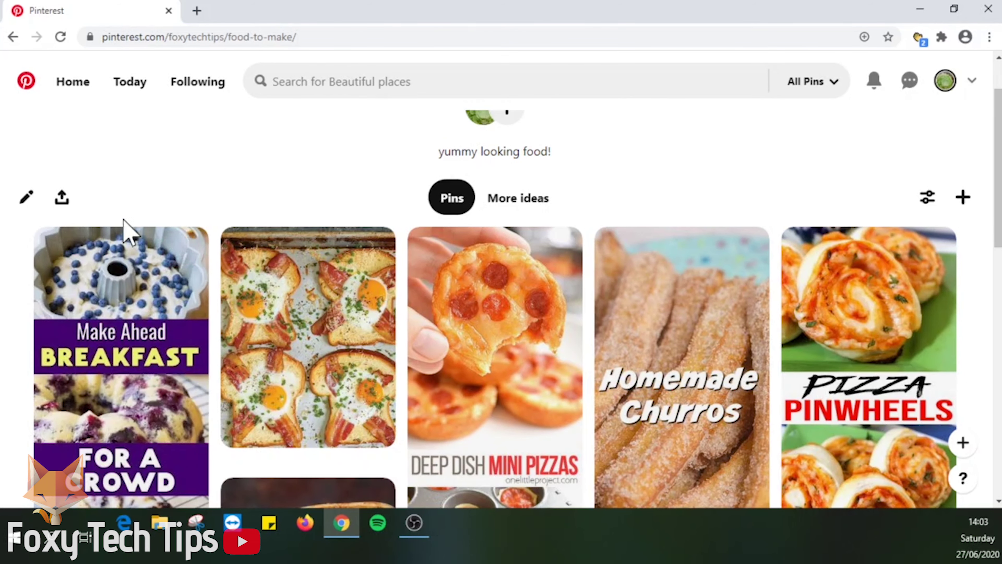
left_click(25, 199)
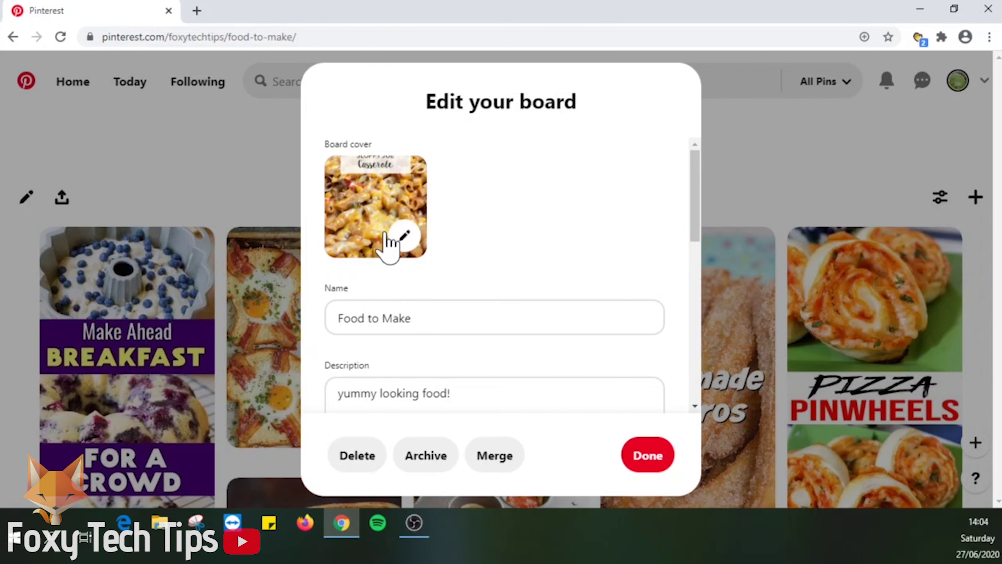
left_click(405, 237)
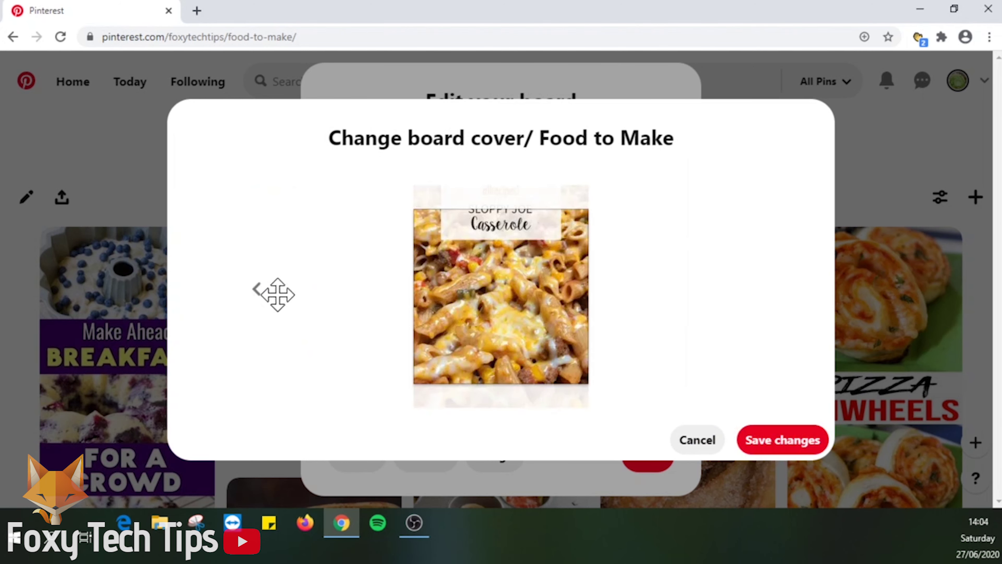
left_click(258, 300)
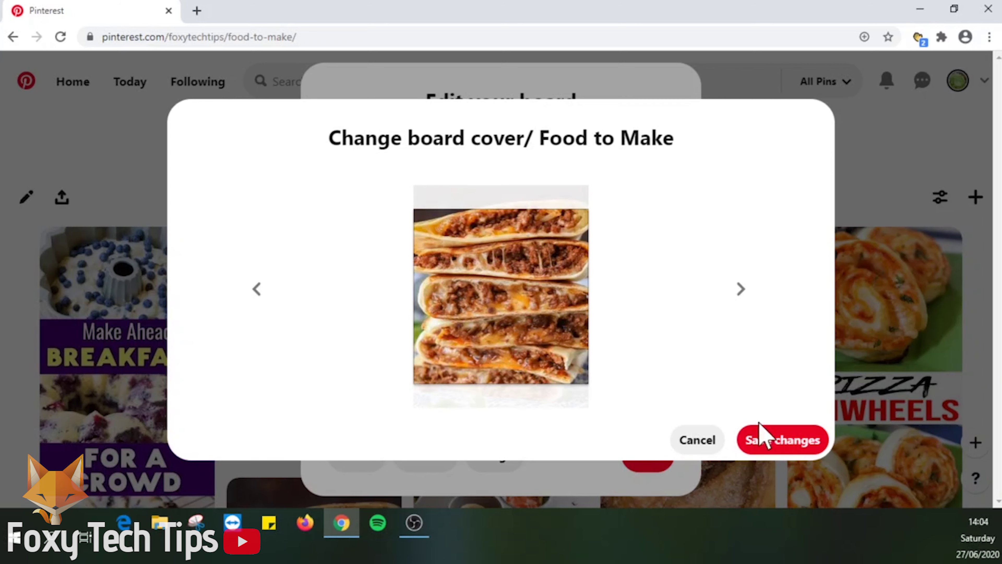
left_click(779, 446)
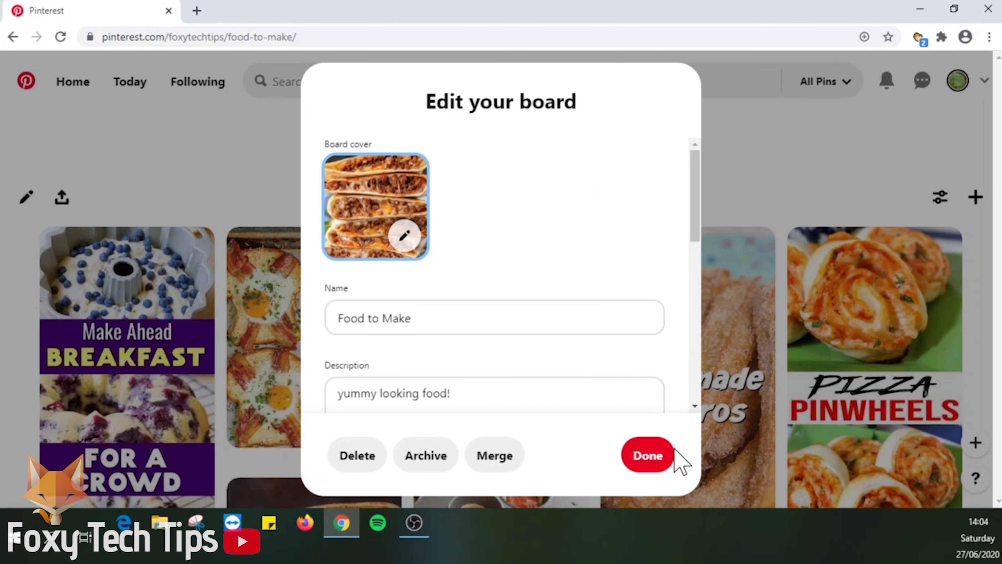
left_click(647, 458)
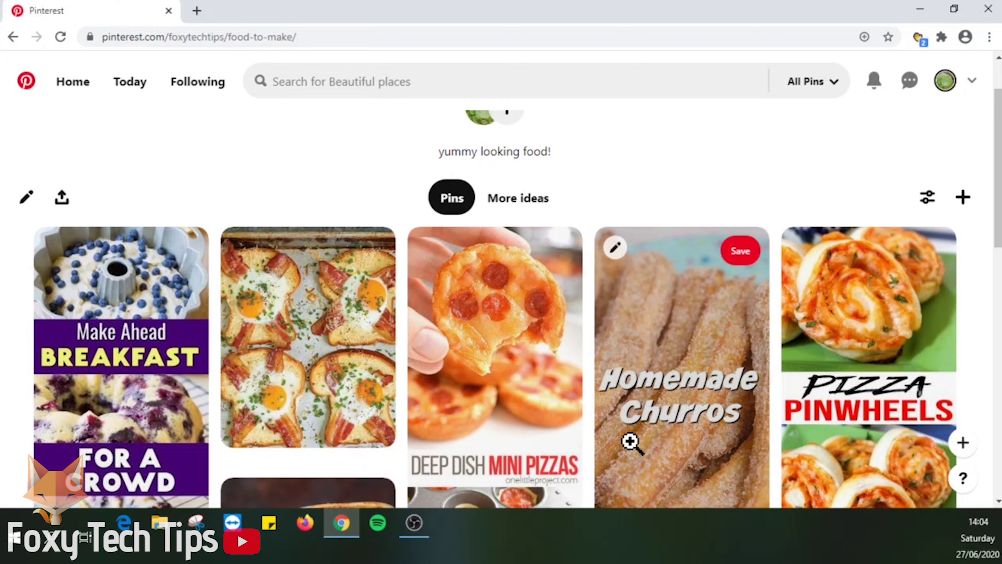
left_click(13, 37)
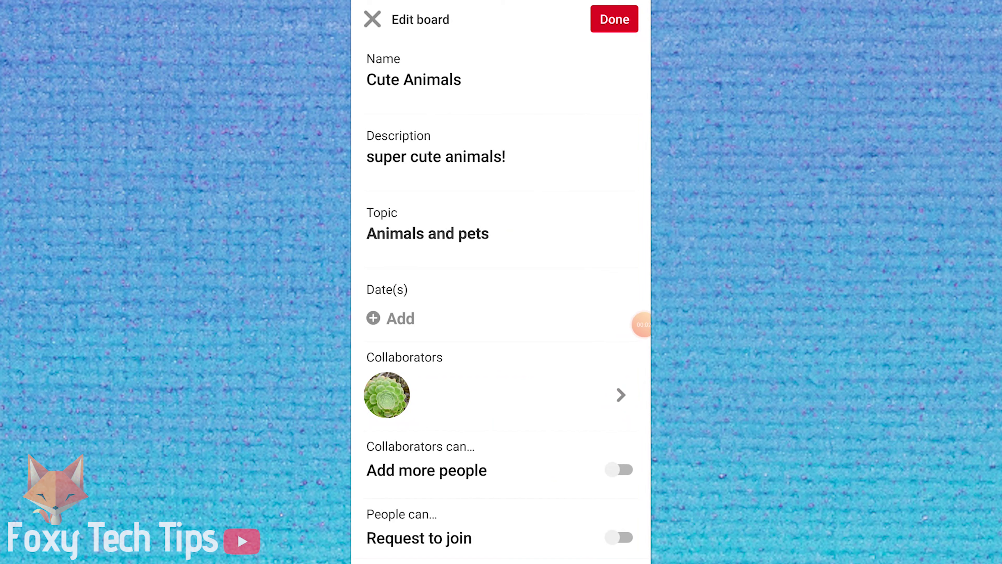
- Close the Cute Animals Edit board screen unchanged and go to the phone's home screen
scroll(501, 300, "down", 10)
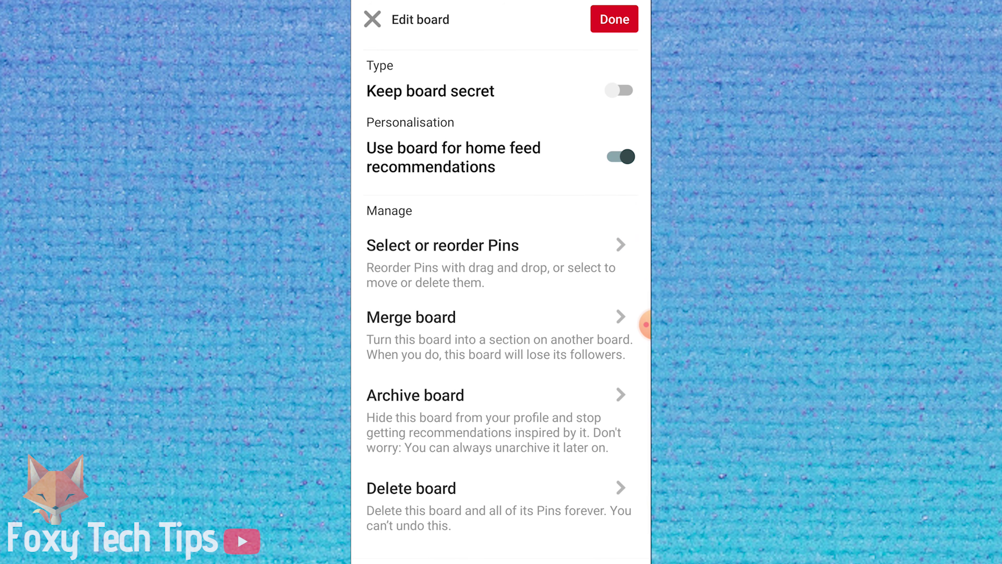
scroll(501, 300, "up", 10)
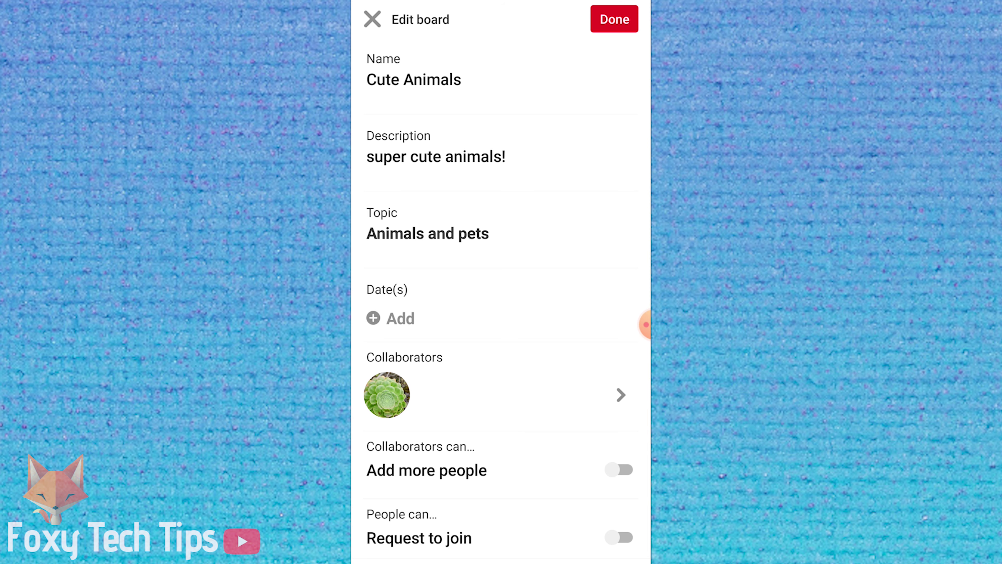
left_click(614, 19)
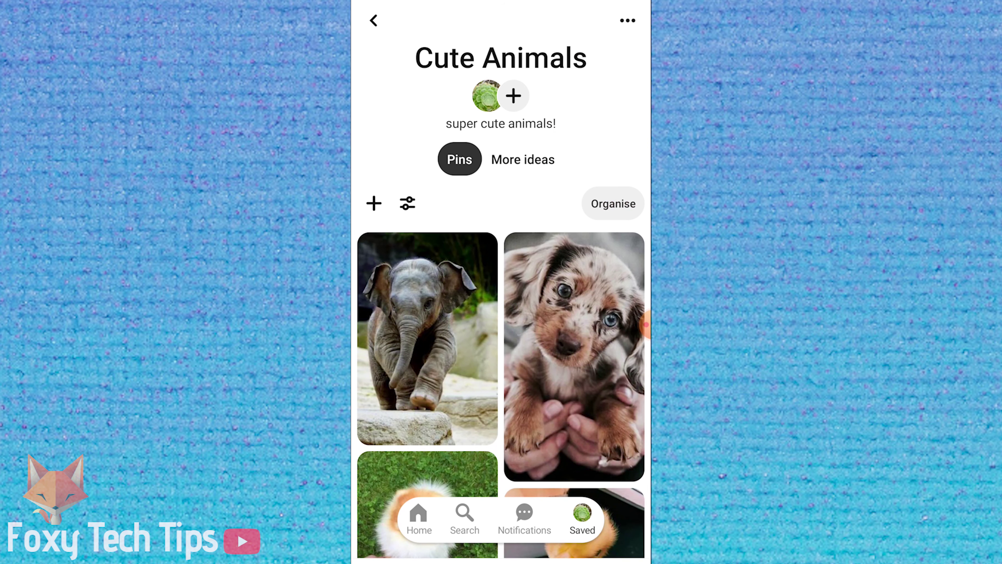
key("super")
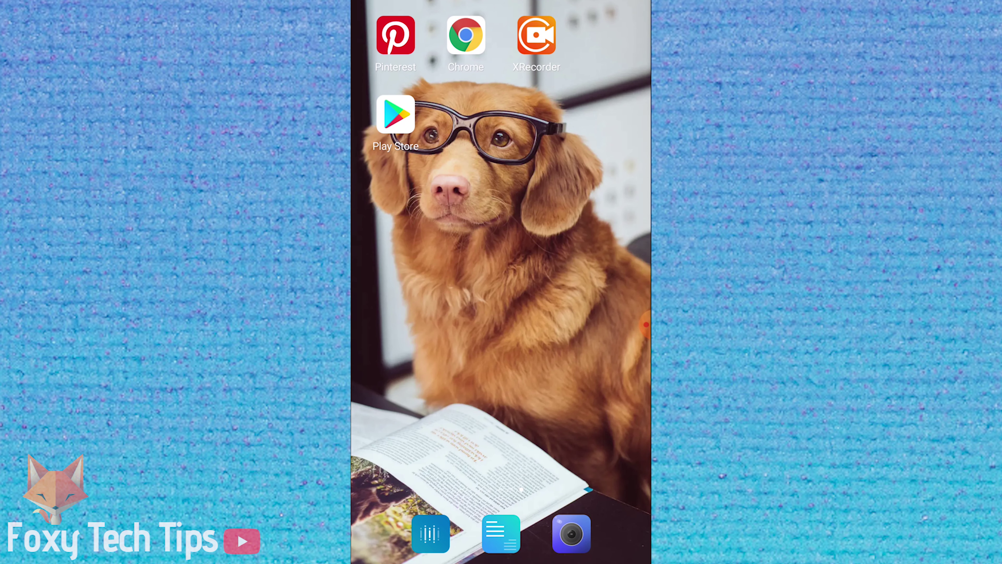
- Launch Firefox Focus from its Google Play Store page
left_click(395, 114)
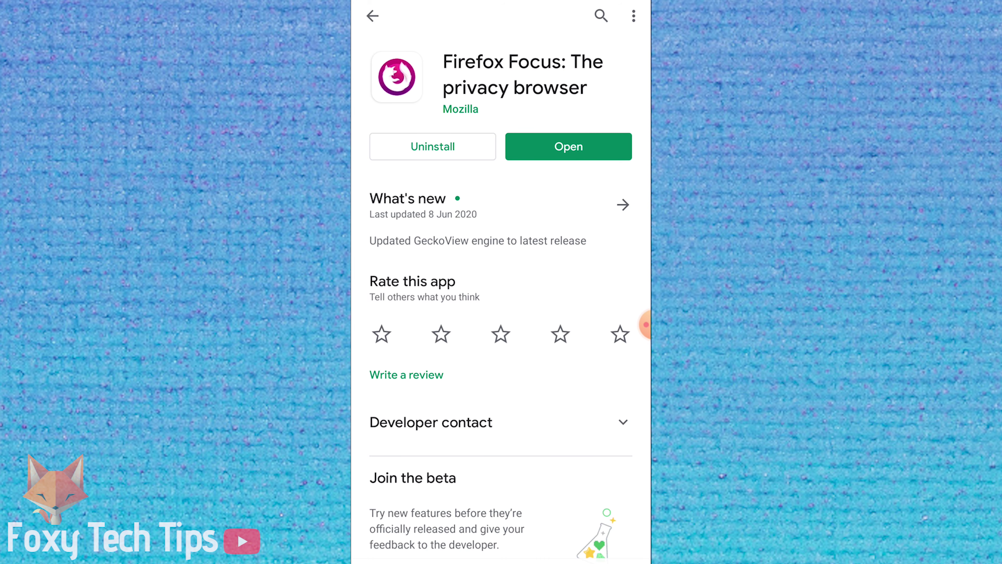
left_click(568, 146)
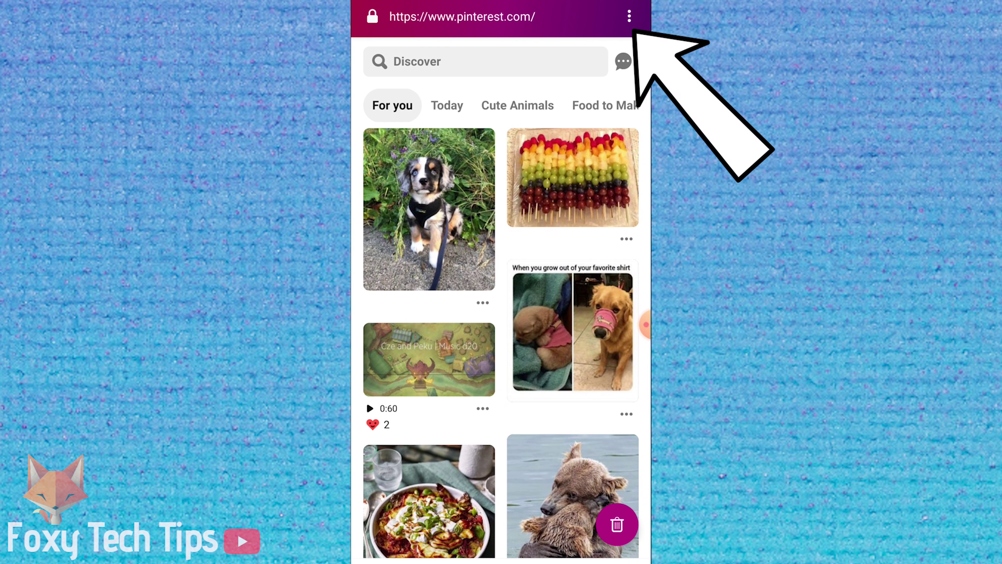
- Turn on Request desktop site in Firefox Focus for Pinterest
left_click(629, 17)
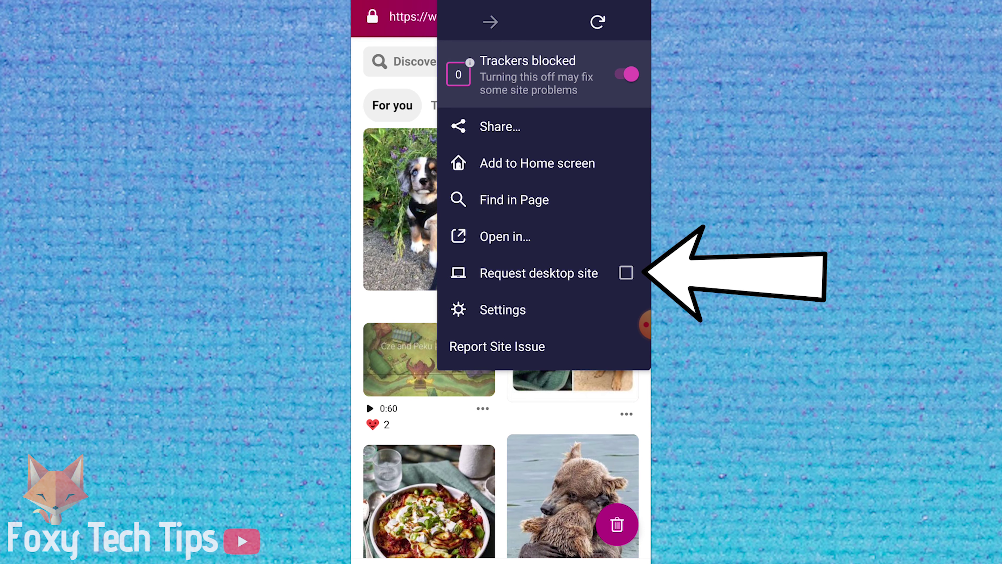
left_click(626, 273)
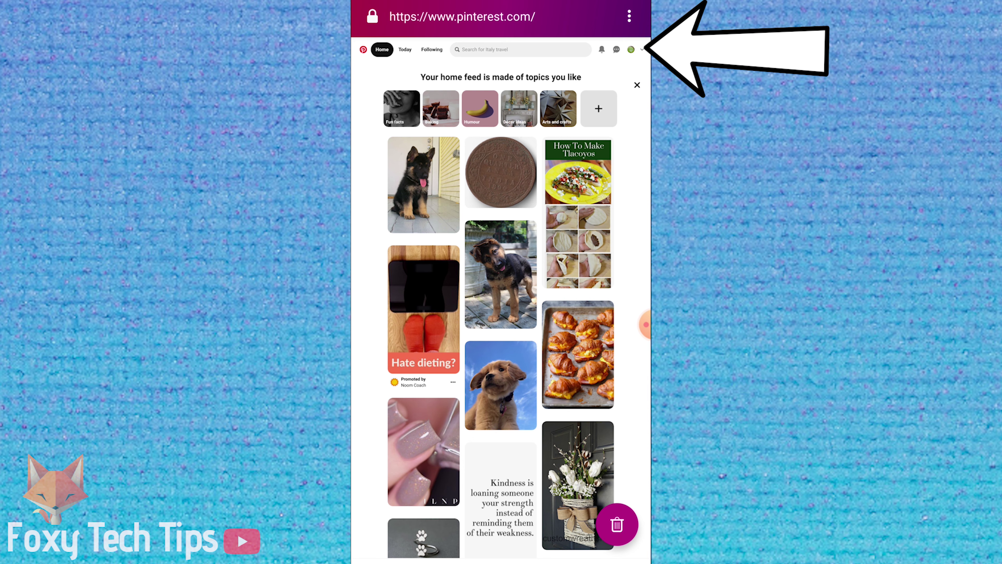
- Go to the Pinterest profile page and scroll to the Cute Animals board
scroll(501, 300, "right", 3)
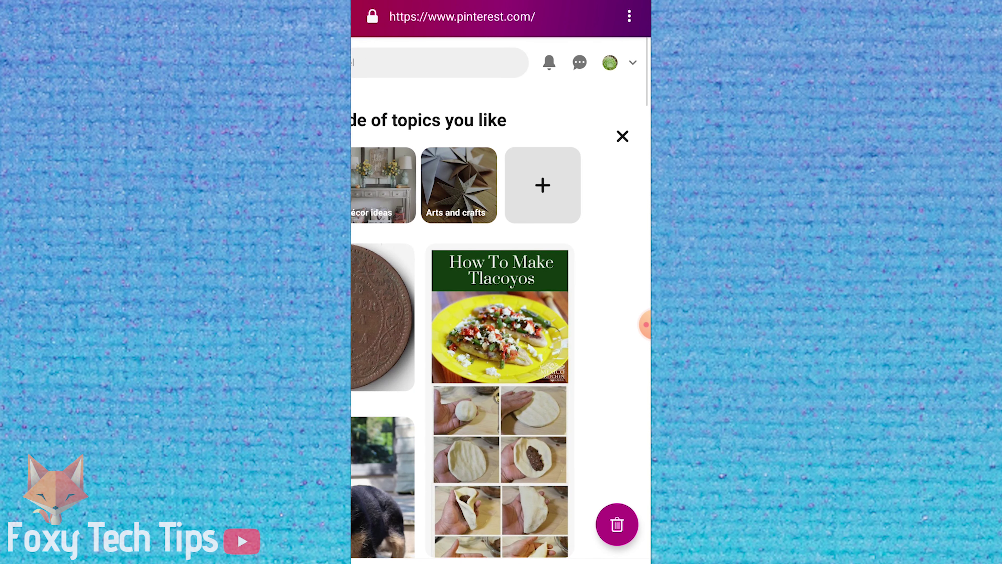
left_click(631, 49)
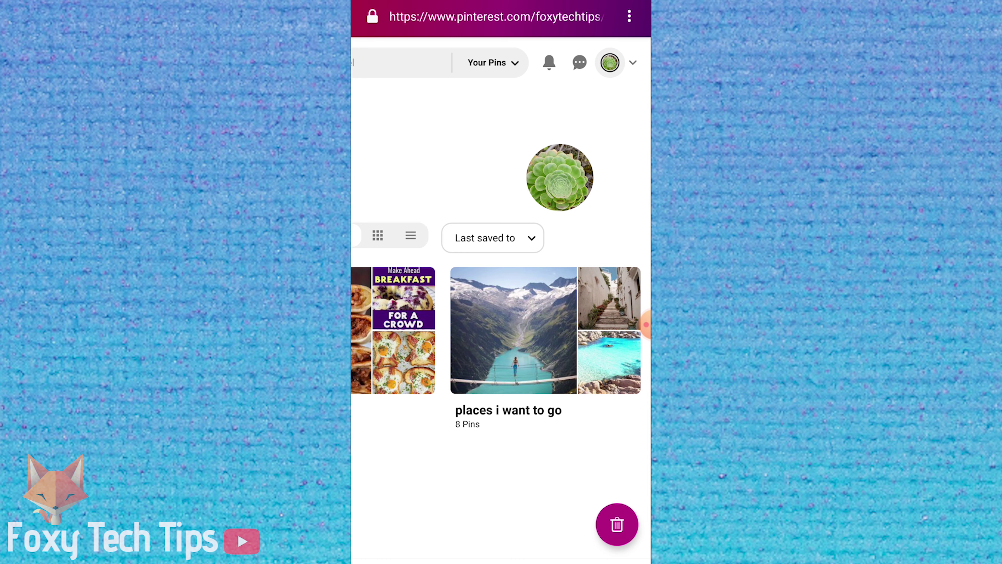
scroll(501, 276, "down", 3)
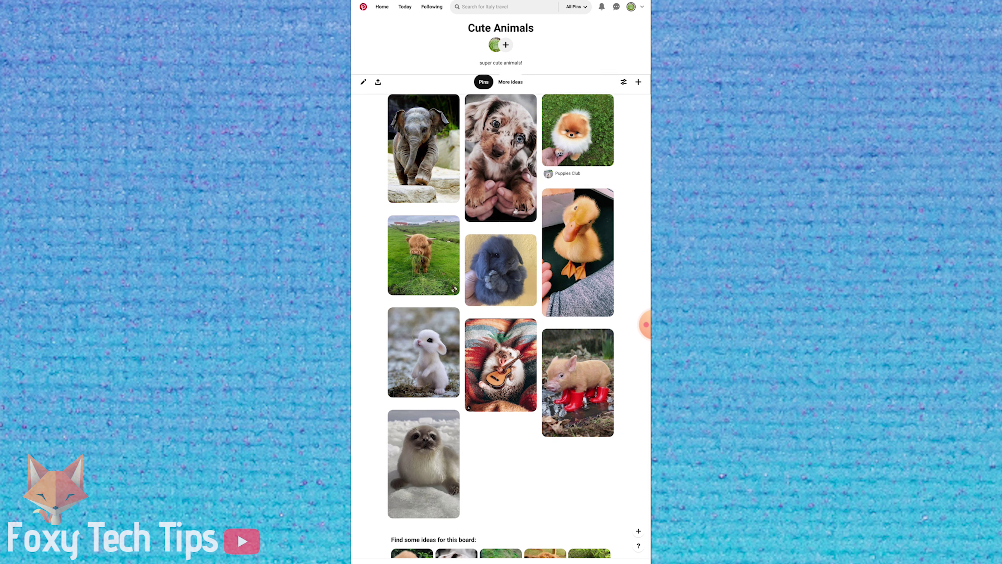
- In the Cute Animals board settings, switch the cover to the elephant pin
left_click(363, 86)
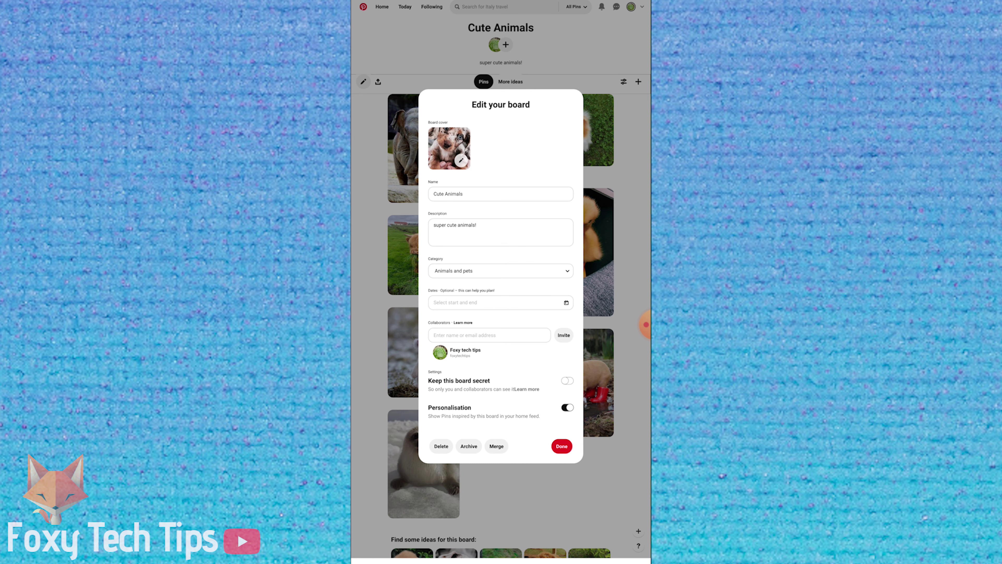
left_click(461, 160)
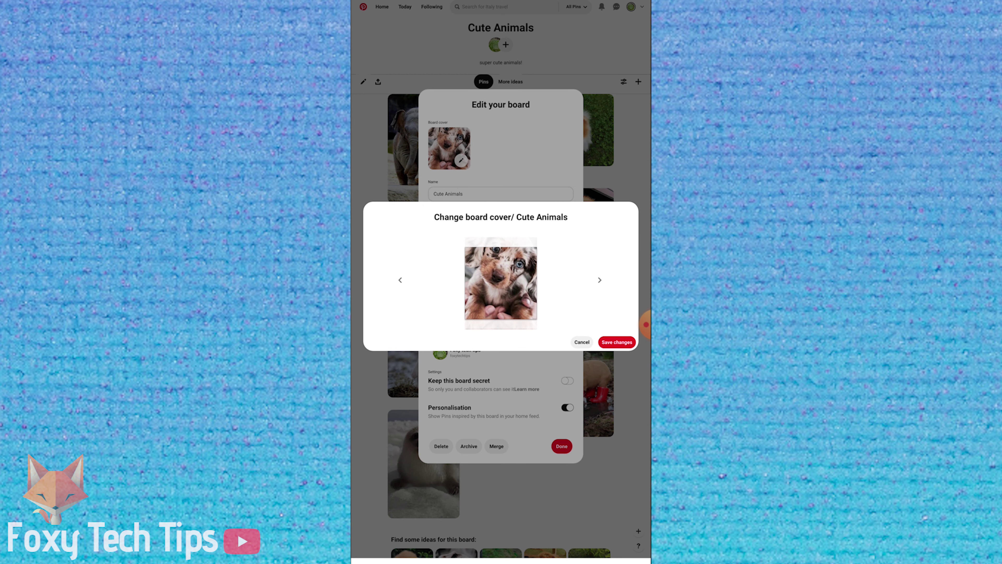
key("Left")
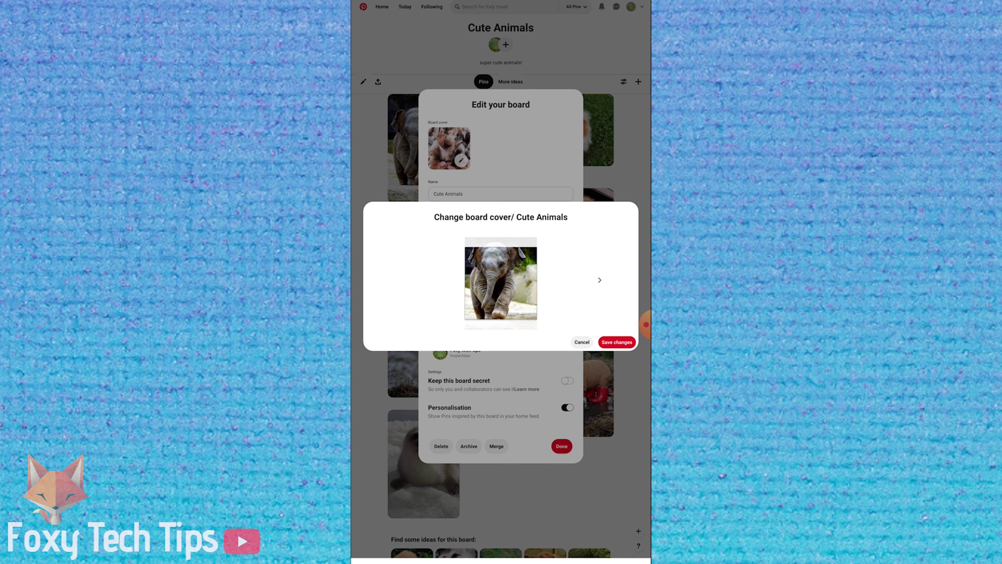
scroll(500, 276, "up", 2)
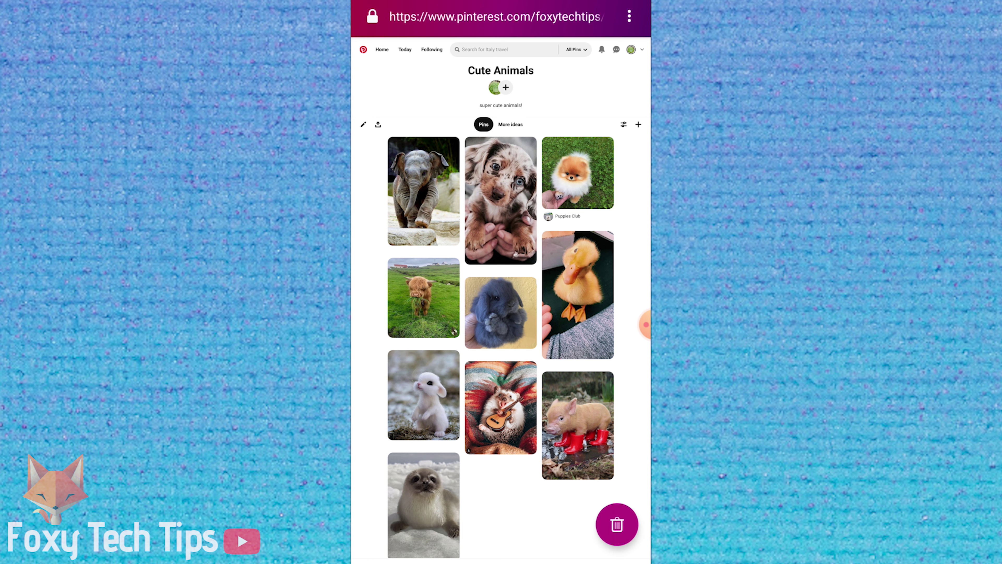
- Go back to the profile boards grid, where Cute Animals shows the elephant cover
key("alt+Left")
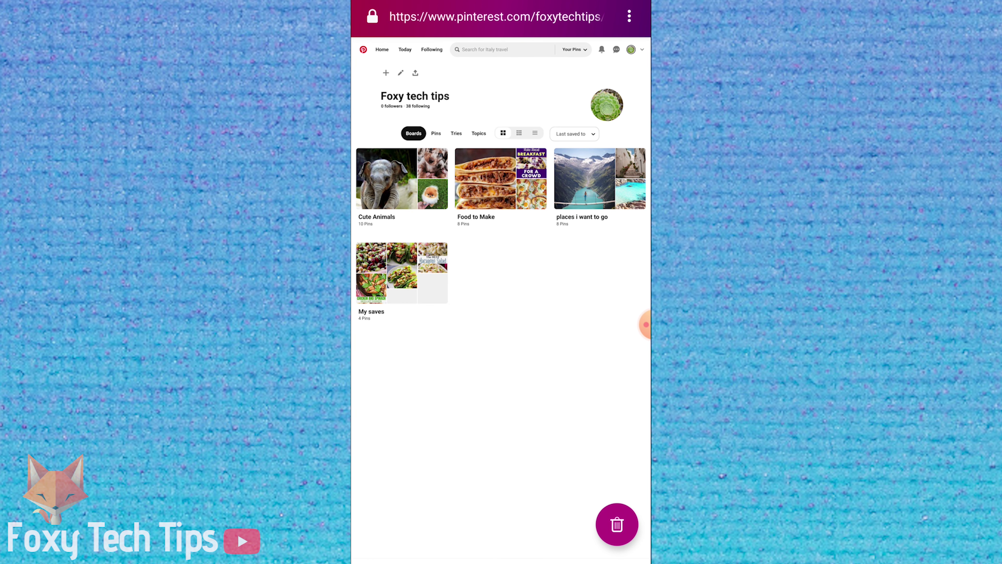